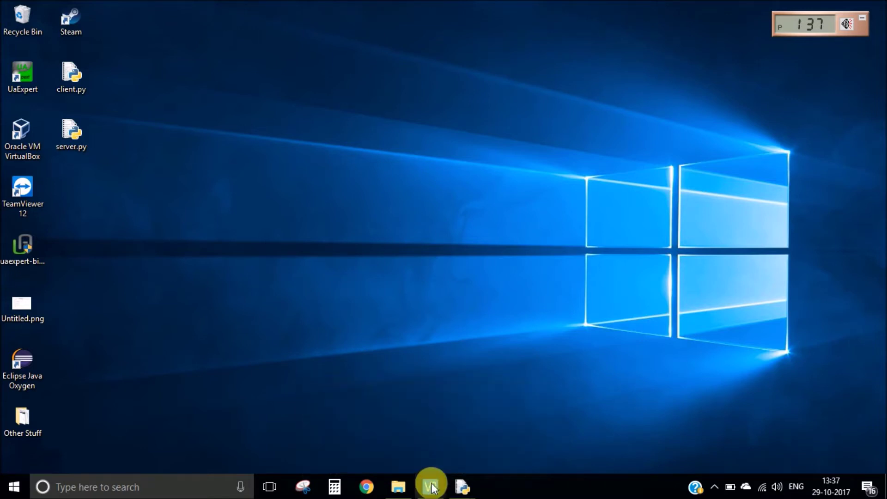
Bring the Raspberry Pi VNC session, with its terminal, to the front.
mouse_move(430, 486)
left_click(452, 429)
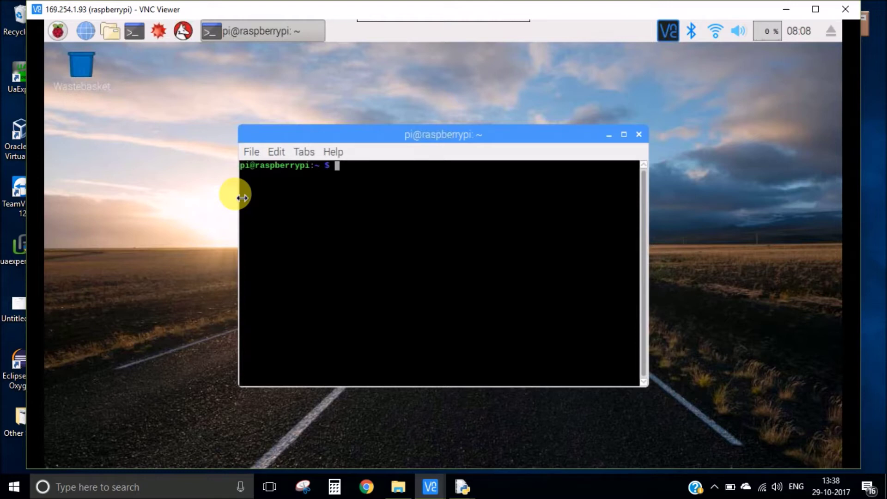
type("sudo ap")
type("t-get install")
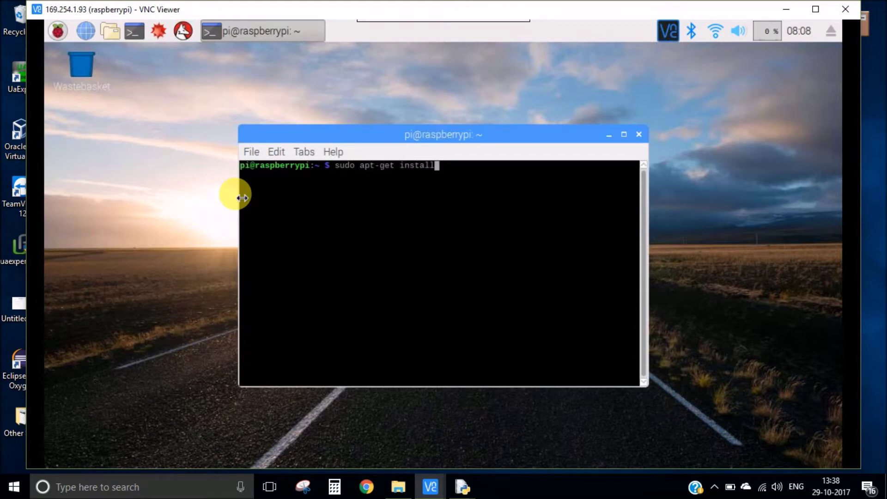
type(" pyth")
type("on3-")
type("pyqt5")
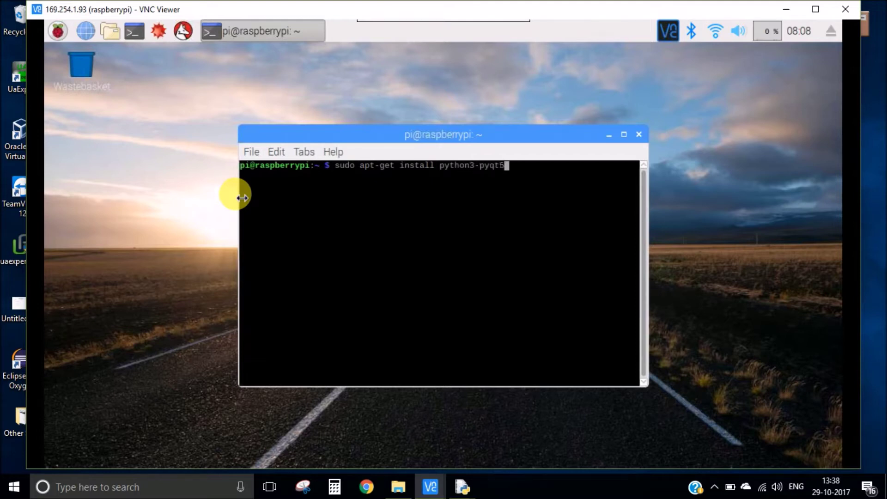
Install python3-pyqt5 on the Pi, confirm the extra packages, then clear the terminal.
key("Return")
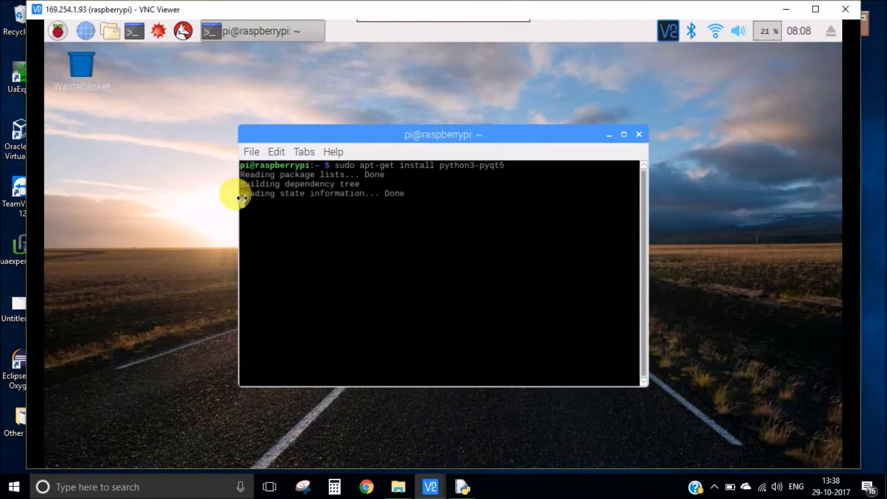
type("y")
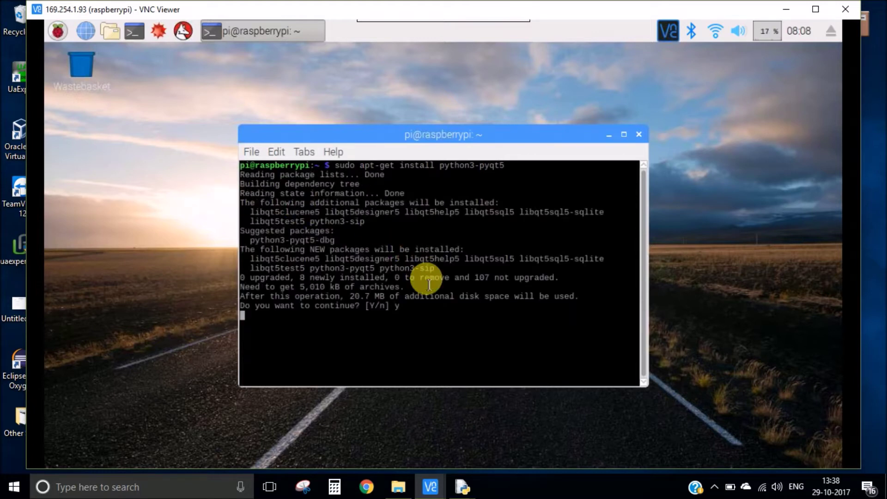
key("Return")
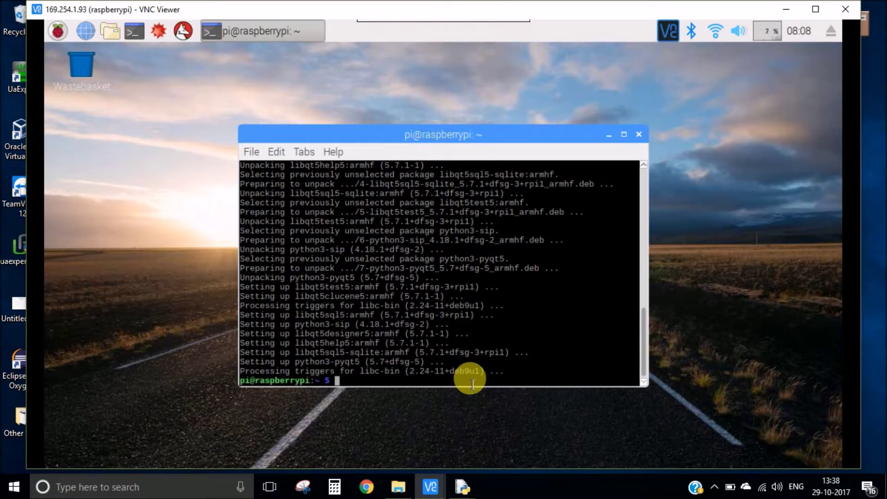
type("clear")
key("Return")
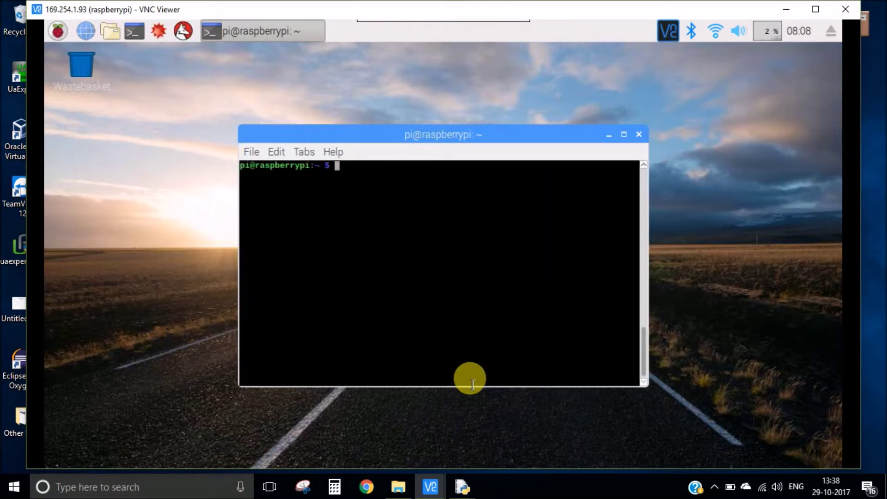
type("sudo pip")
type("3 instal")
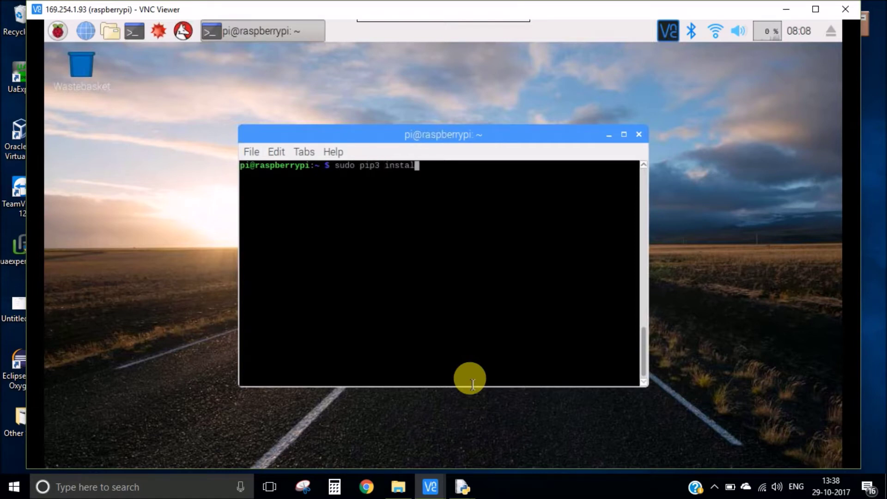
type("l oopc")
type("ua-clie")
type("nt")
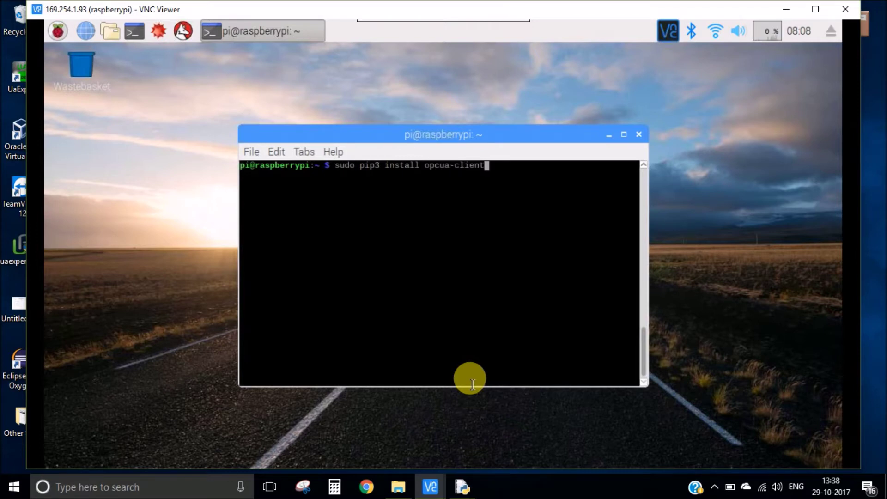
Install opcua-client with pip3, clear the terminal, and minimise the VNC session.
key("Return")
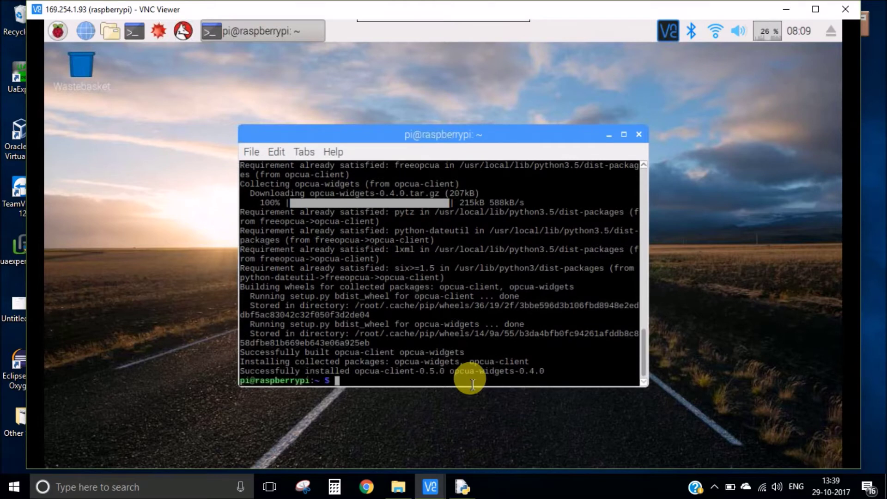
type("clear")
key("Return")
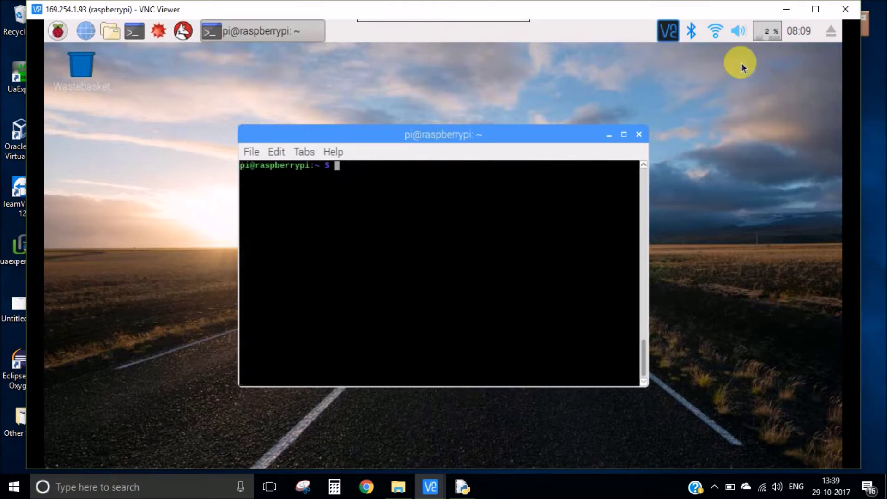
left_click(788, 10)
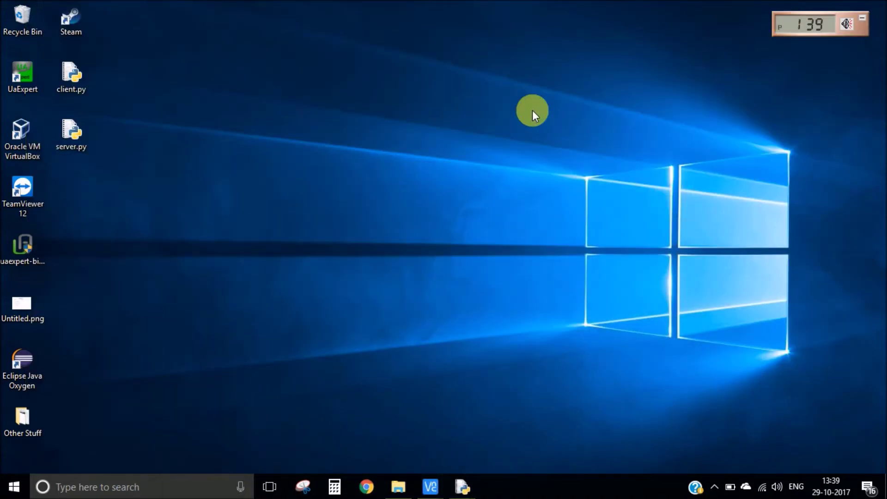
Refresh the Windows desktop and preview the open Python windows.
right_click(533, 111)
left_click(550, 147)
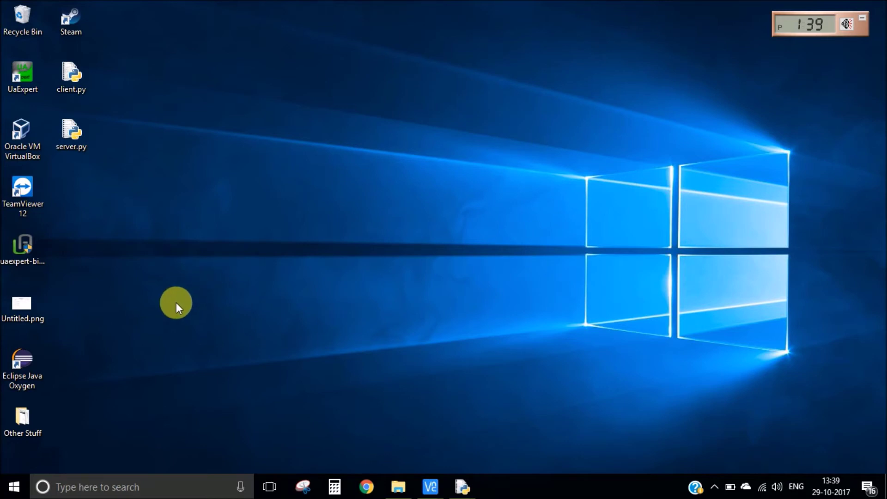
left_click(464, 487)
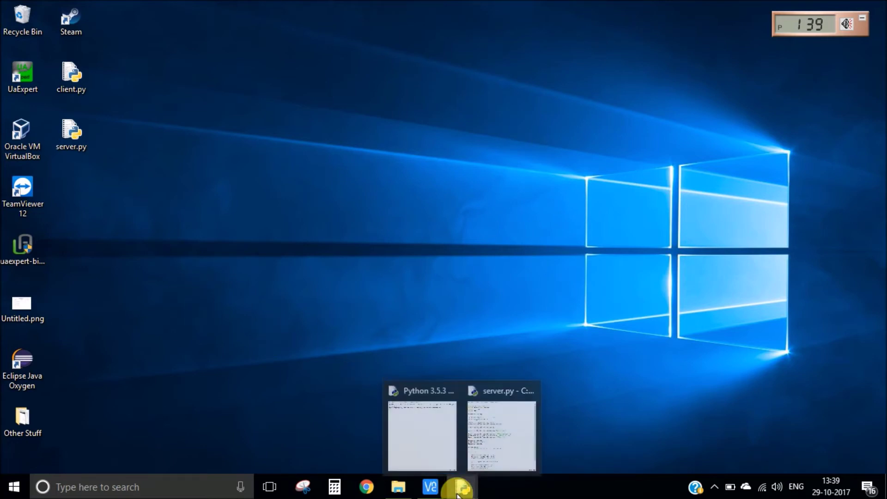
Restore the server.py editor, run it as a module, and check the 192.168.0.8 server URL.
left_click(496, 422)
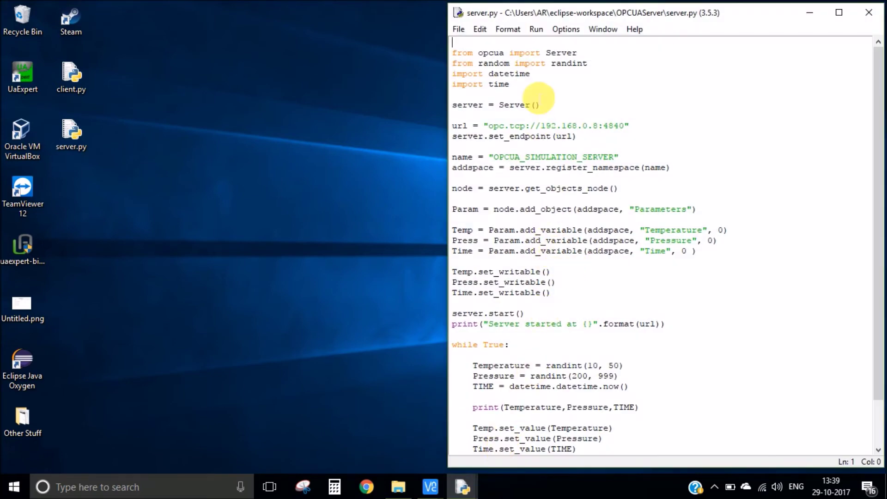
left_click(535, 30)
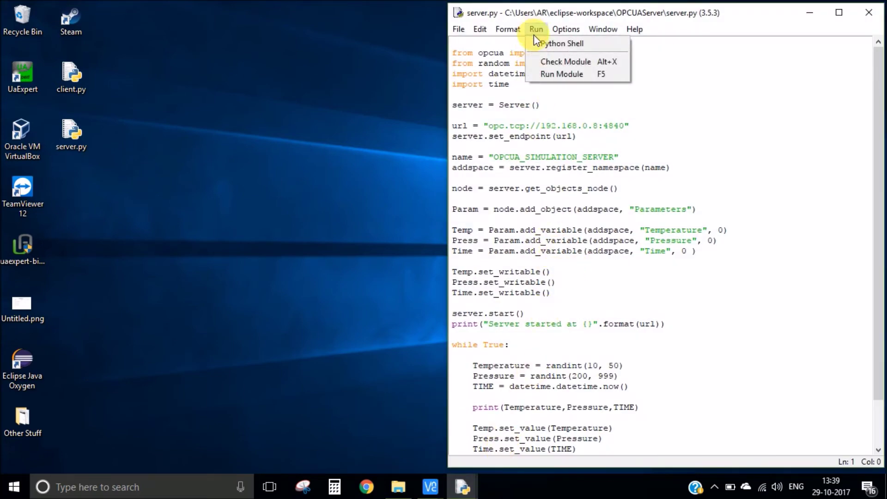
left_click(548, 73)
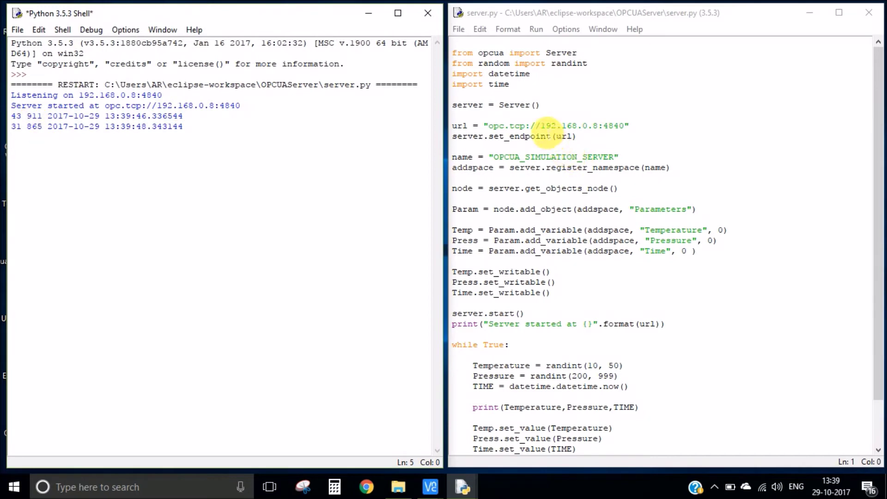
left_click_drag(540, 125, 614, 126)
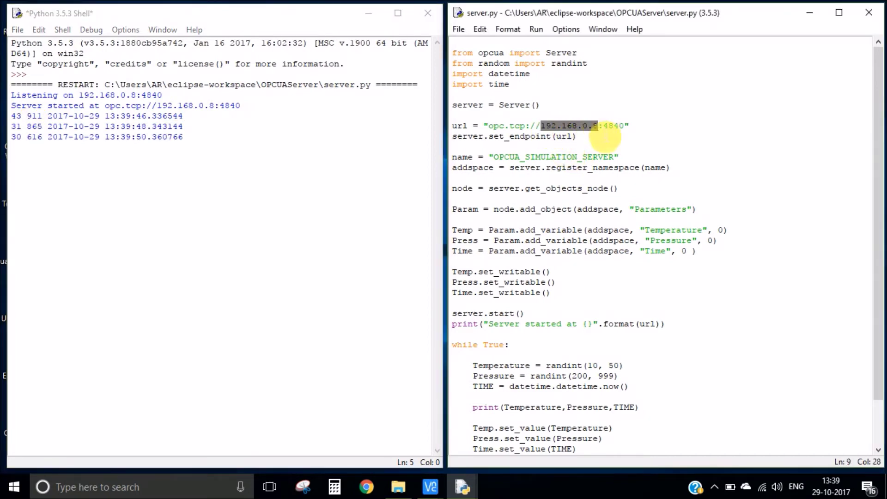
left_click(578, 136)
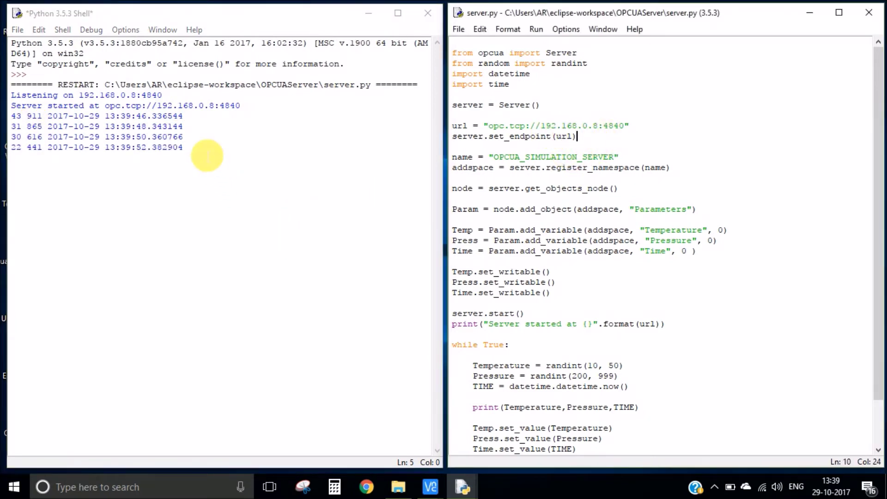
Bring the Pi desktop forward and launch opcua-client from its terminal.
left_click(430, 487)
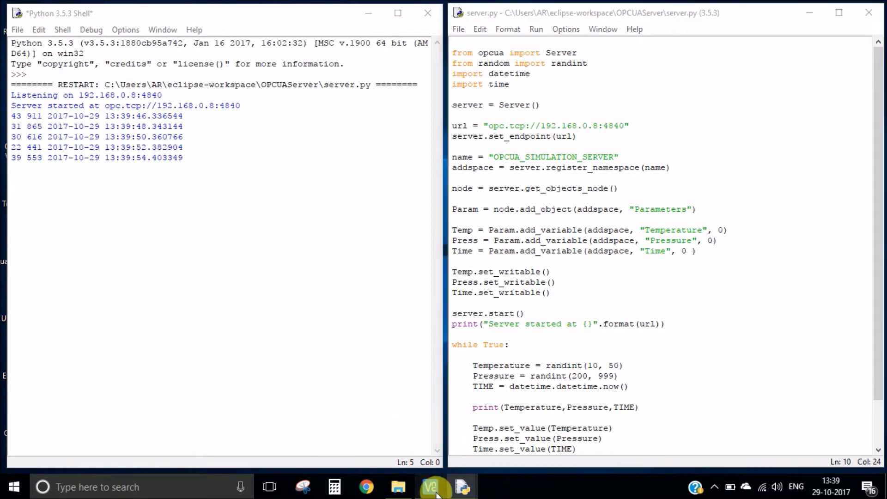
left_click(444, 430)
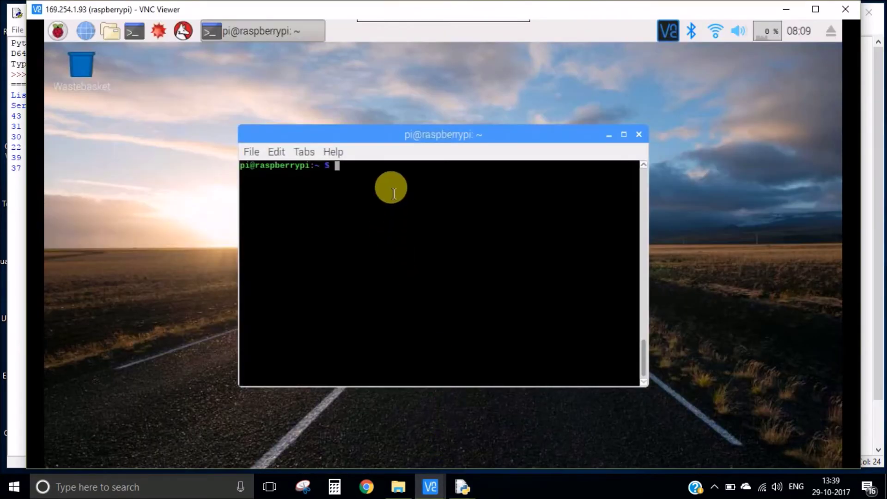
type("opcua")
type("-client")
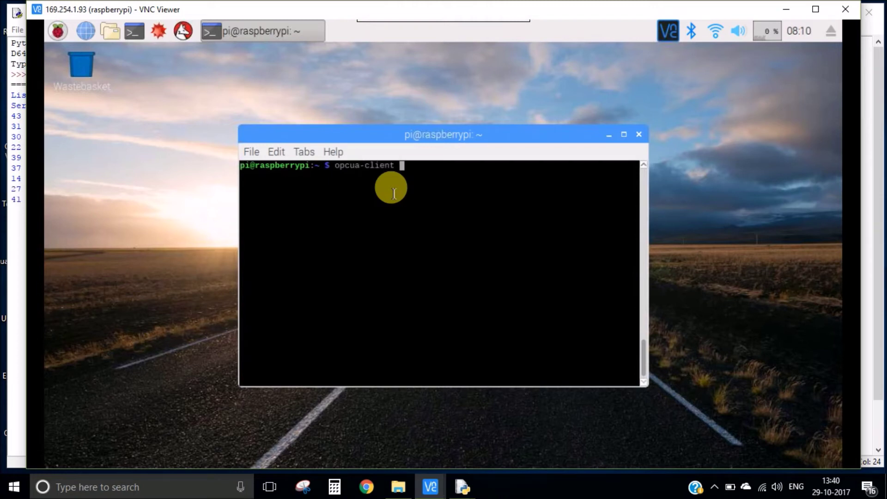
key("Return")
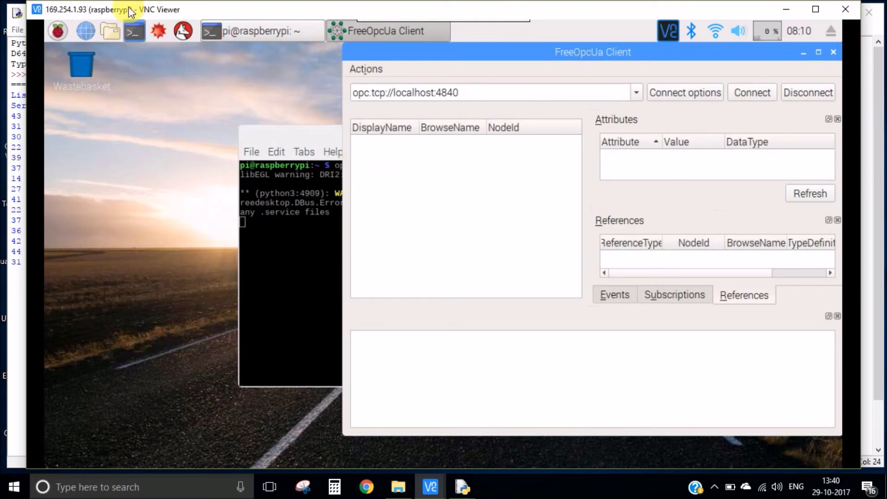
Reposition the VNC Viewer window near the top of the screen beside the server output.
left_click_drag(129, 10, 160, 75)
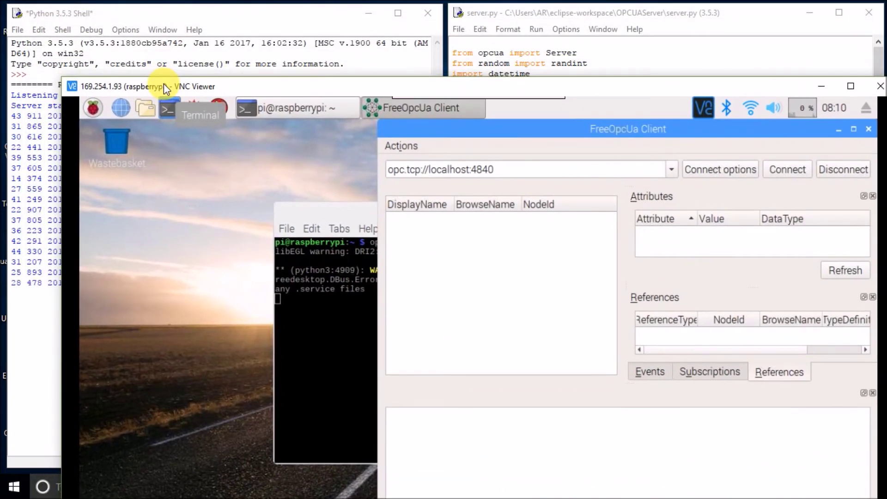
left_click_drag(160, 75, 151, 24)
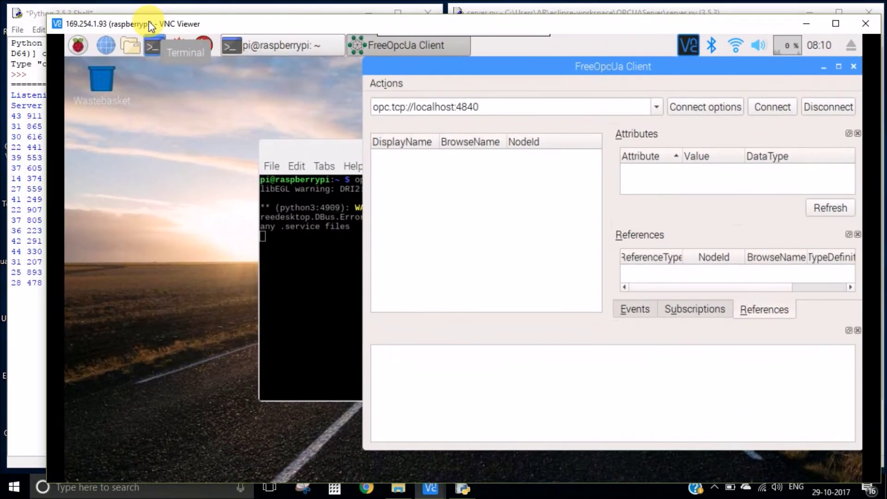
left_click_drag(150, 25, 136, 16)
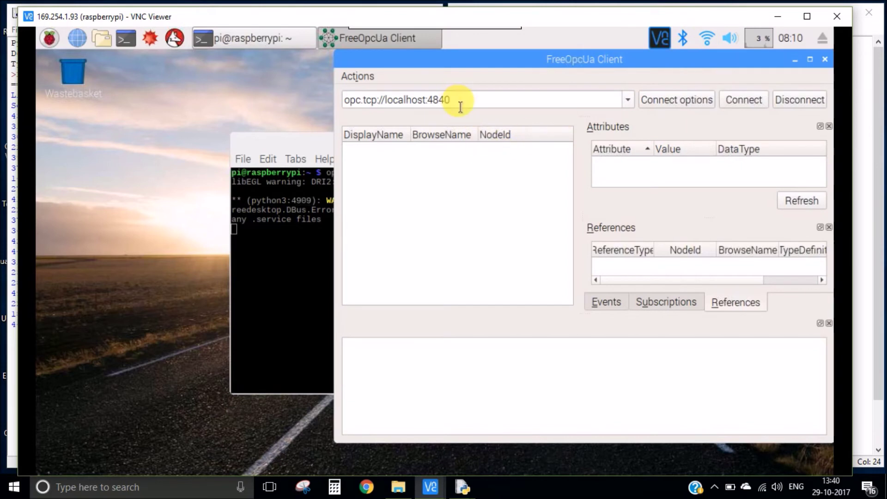
Replace localhost with 192.168.0.8 in the client address and connect to the server.
left_click_drag(426, 100, 388, 106)
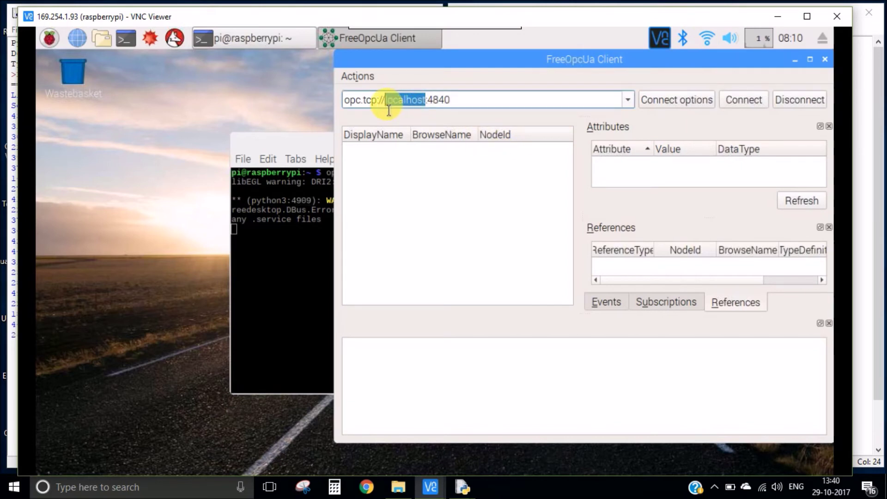
type("192.168")
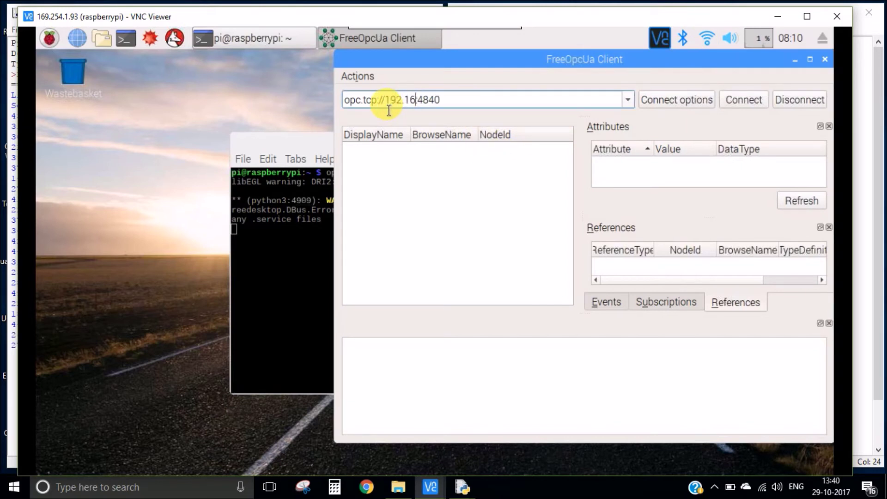
type(".0.")
type("8")
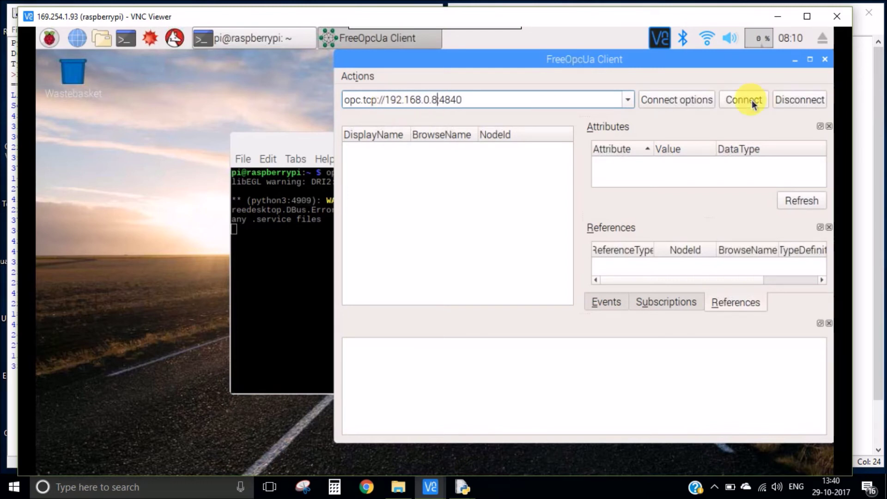
left_click(744, 100)
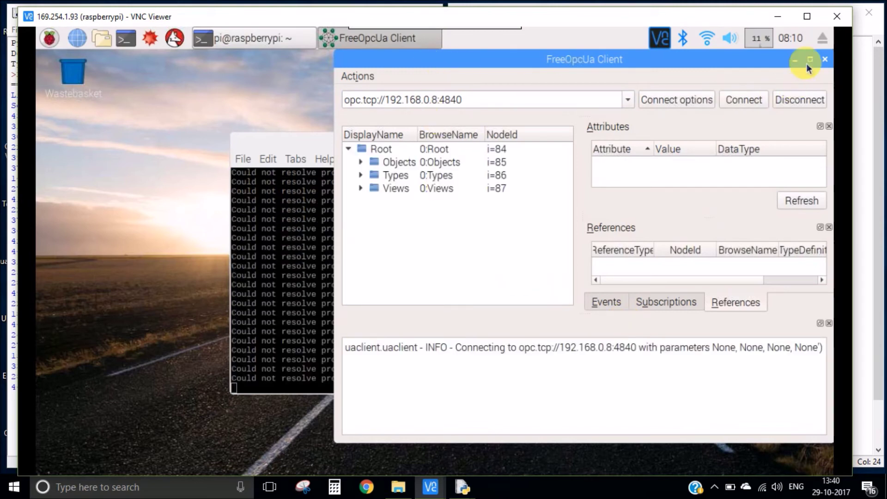
key("alt+F11")
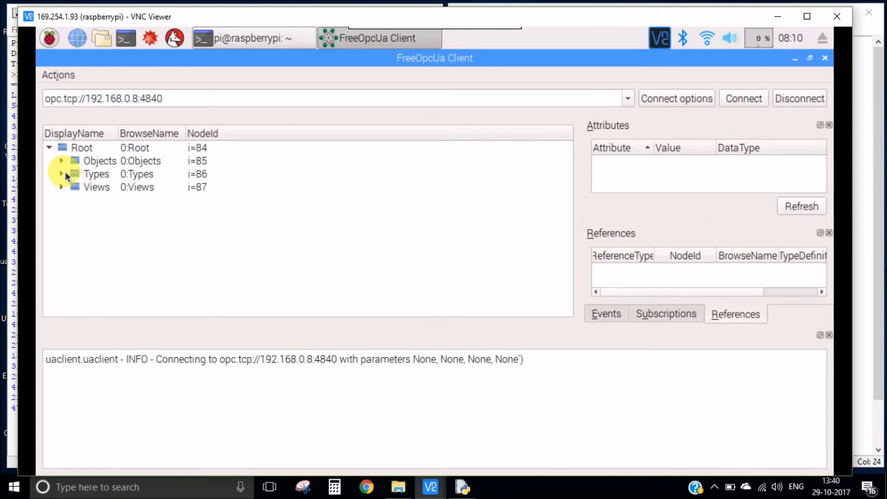
Expand Objects and Parameters, browse Pressure and Time, then select Temperature.
left_click(65, 162)
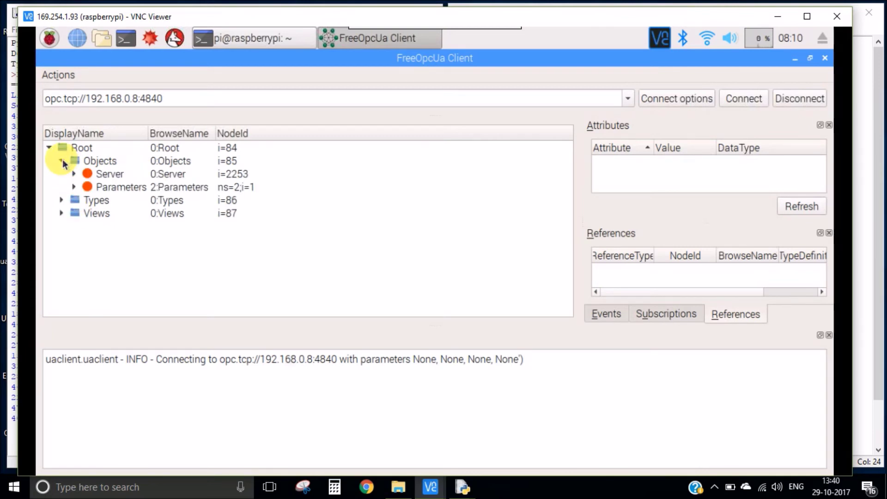
left_click(115, 187)
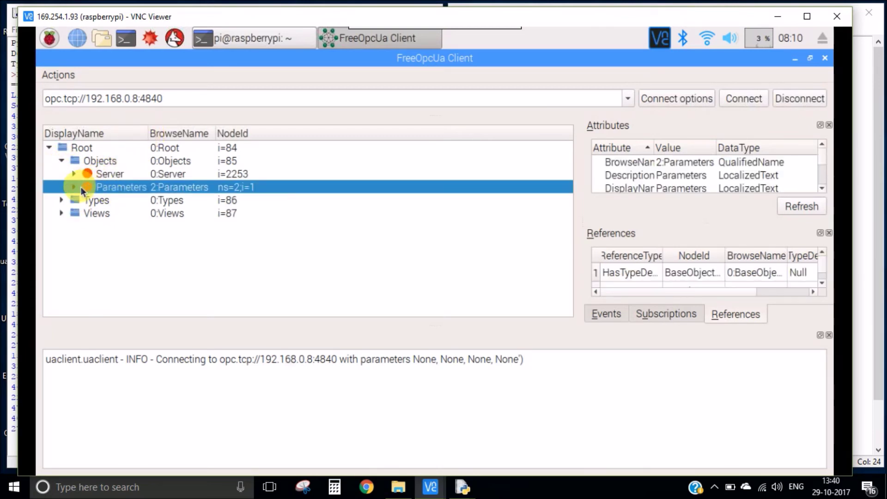
left_click(74, 187)
left_click(130, 201)
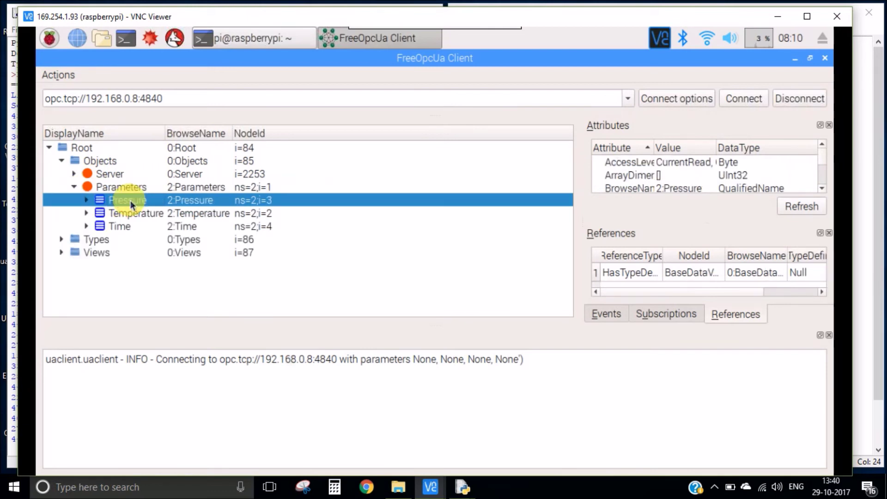
left_click(130, 213)
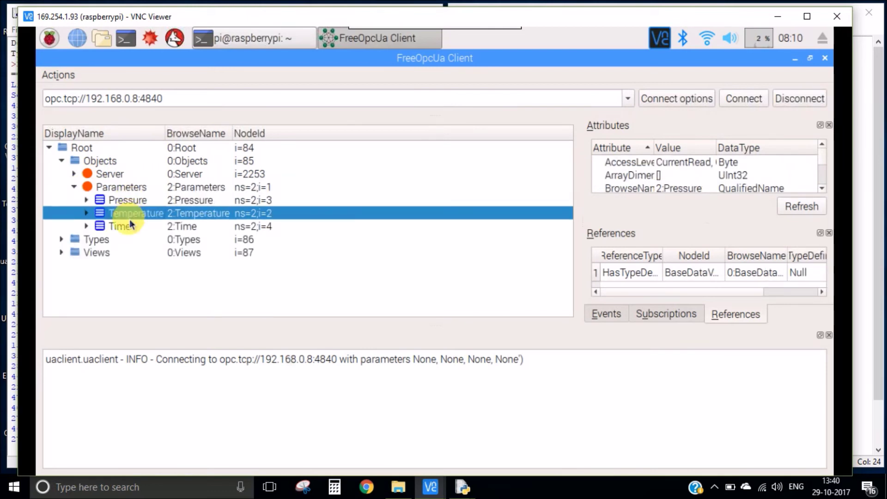
left_click(128, 200)
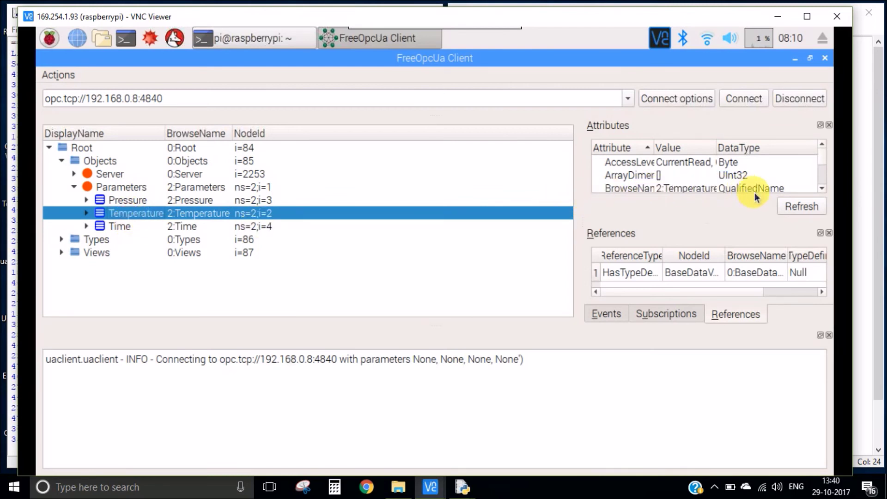
Scroll the Attributes list down to Temperature's Value, showing 47.
left_click(822, 188)
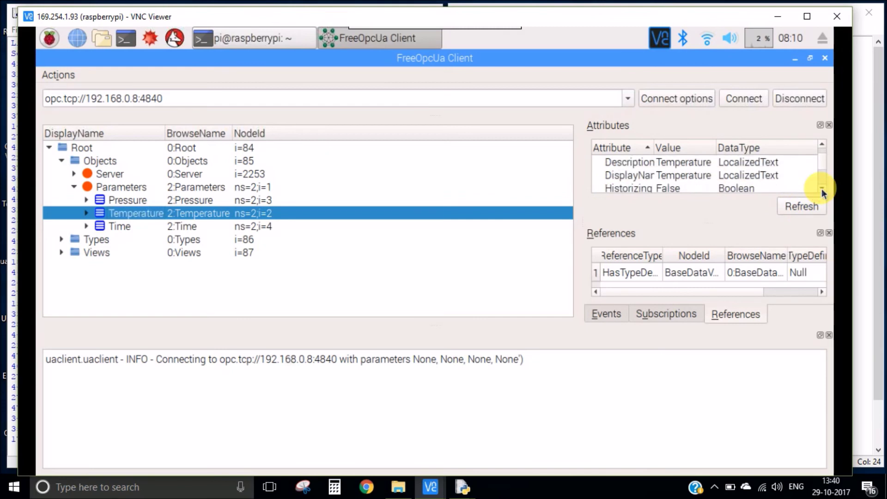
left_click(822, 191)
left_click(822, 190)
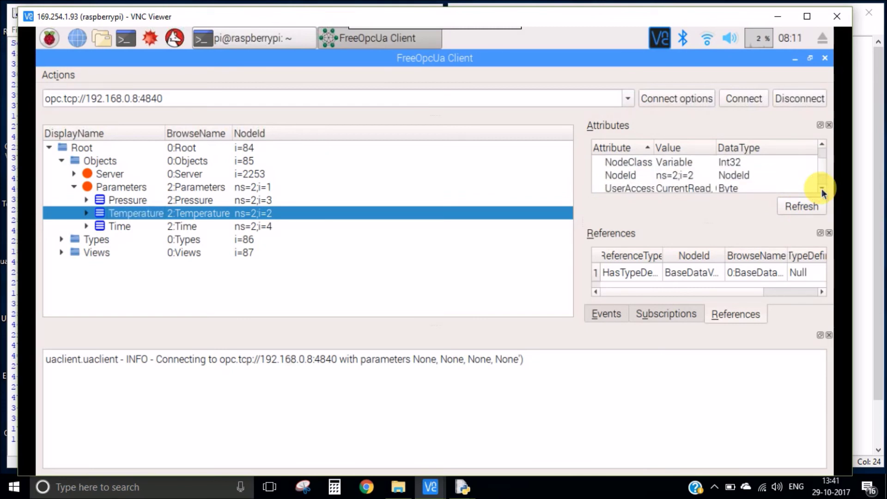
left_click(822, 191)
left_click(823, 191)
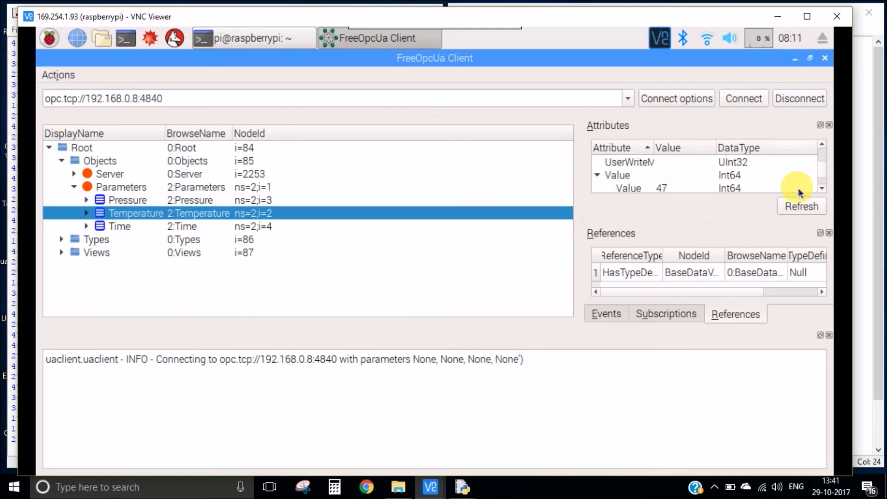
left_click(662, 189)
left_click(822, 189)
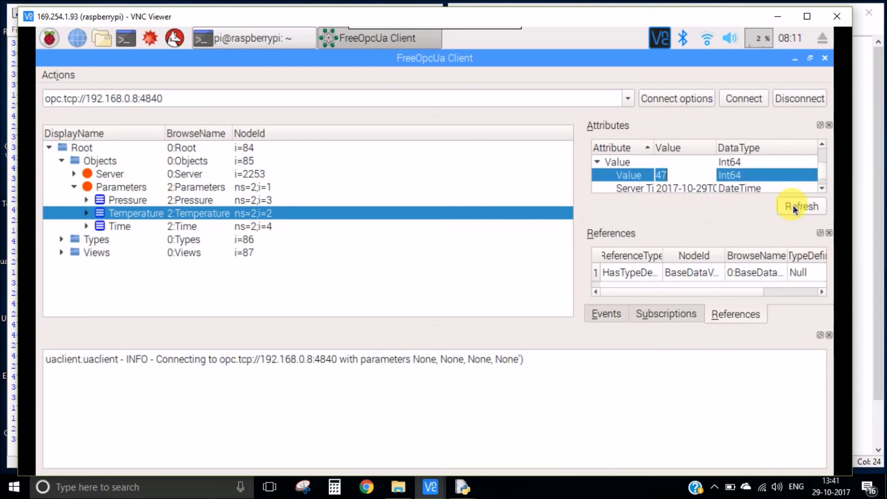
Refresh the Temperature value, then disconnect from the OPC UA server.
left_click(793, 208)
left_click(794, 208)
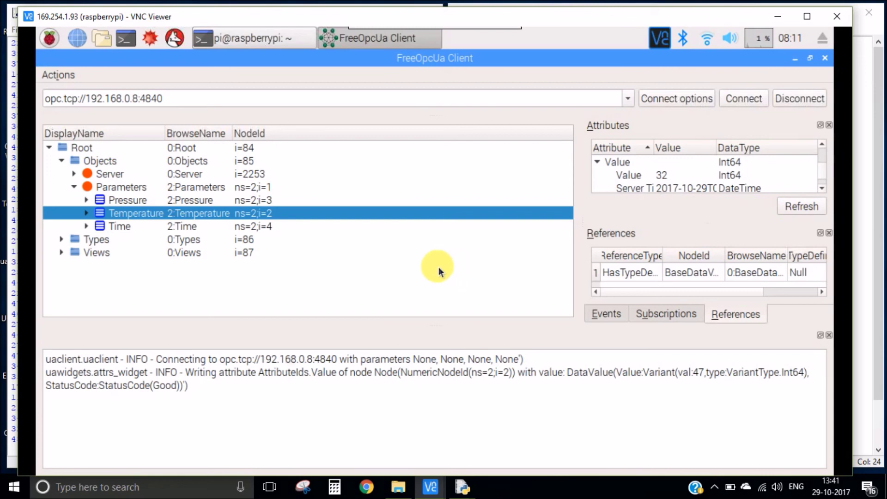
left_click(799, 98)
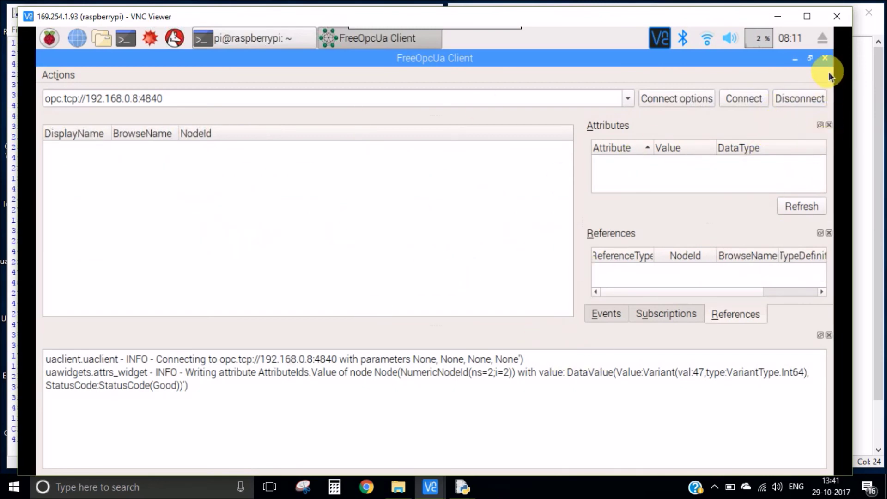
Close the FreeOpcUa Client window and run clear in the Raspberry Pi terminal.
left_click(825, 58)
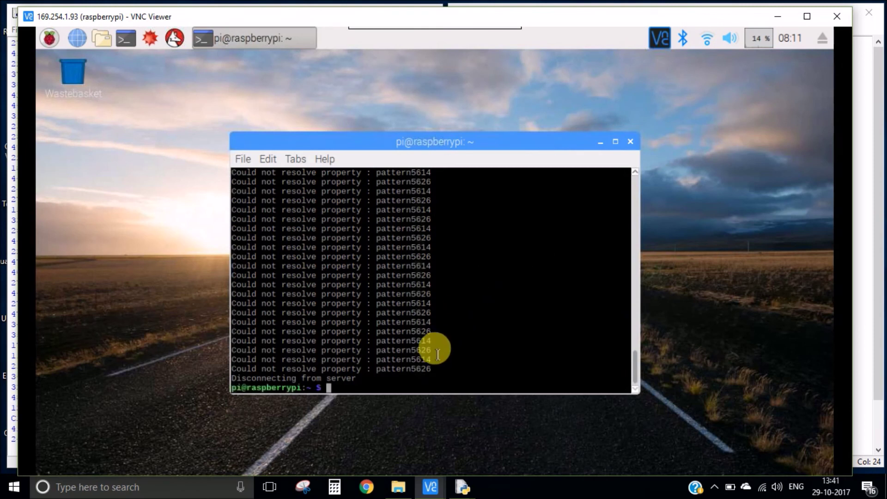
type("clear")
key("Return")
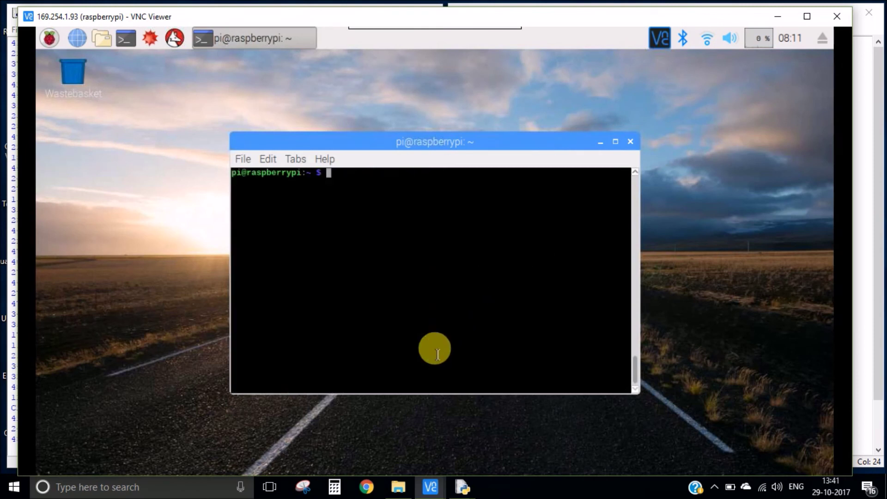